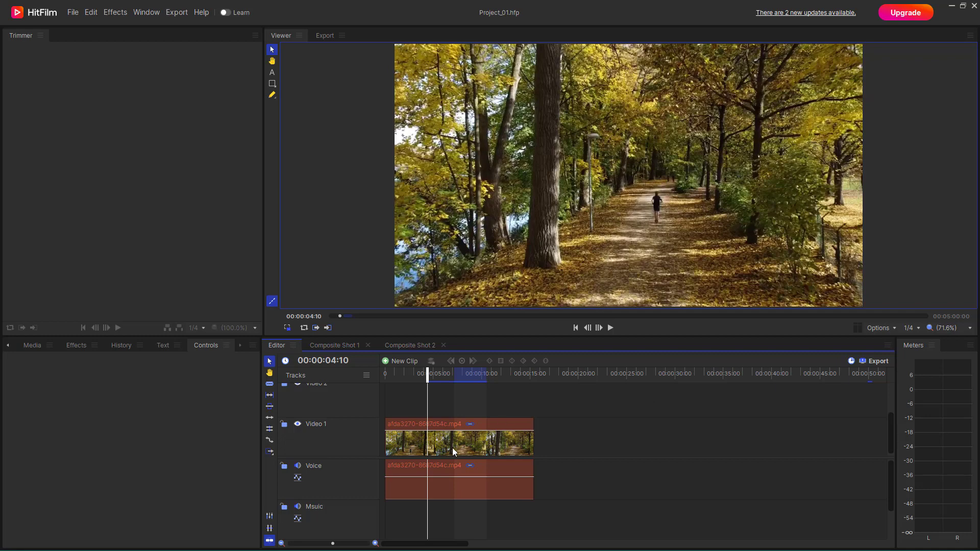
- Select the forest clip on the Video 1 track and locate the Shatter effect in the Particles & Simulation effects
left_click(498, 445)
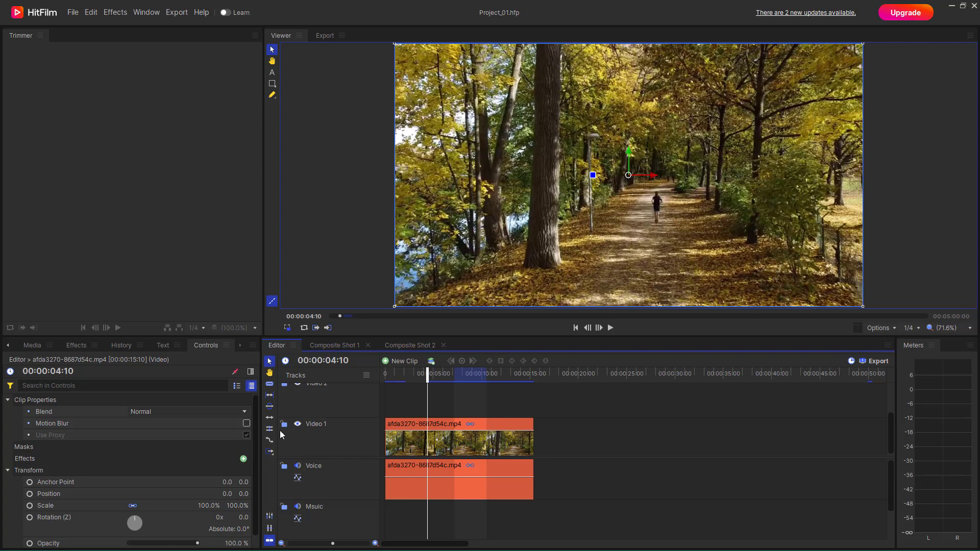
left_click(81, 347)
scroll(62, 438, "down", 5)
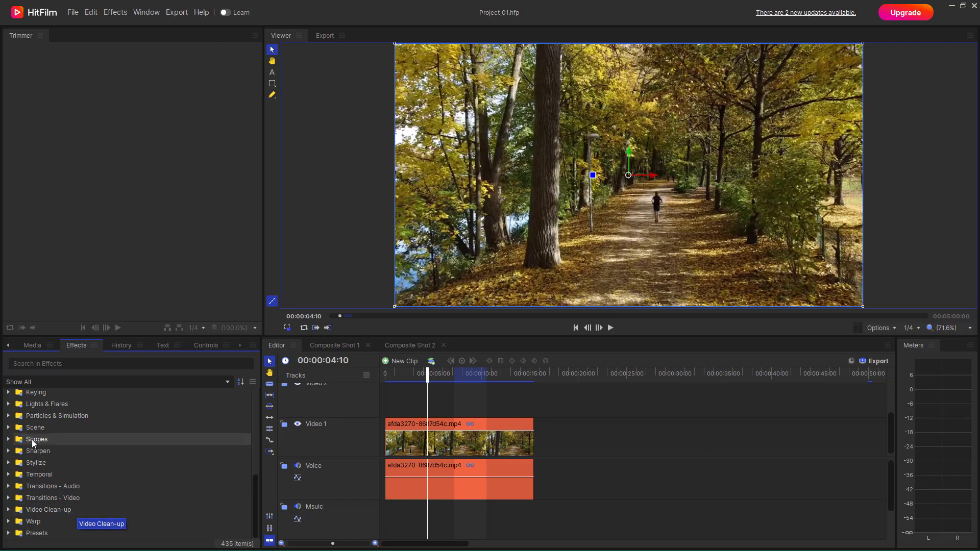
left_click(8, 416)
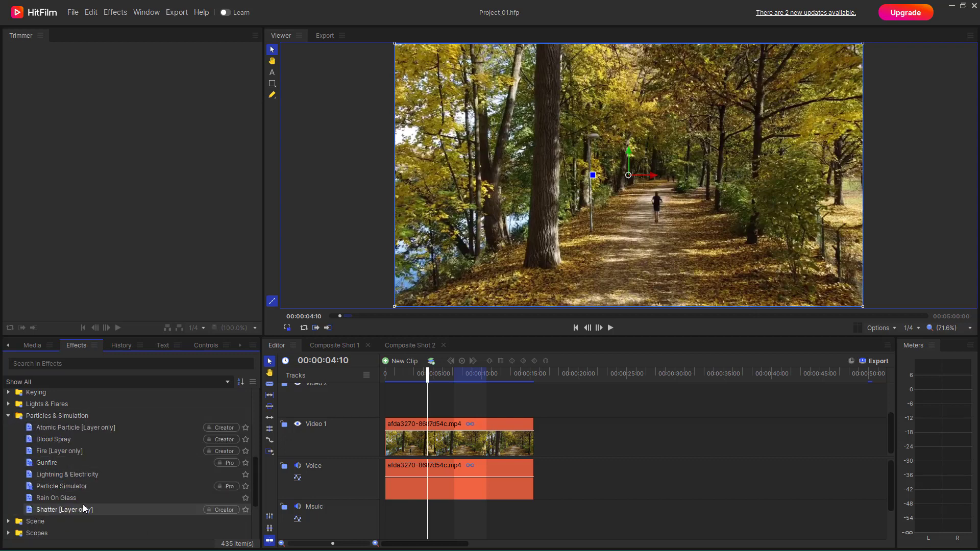
scroll(85, 508, "down", 3)
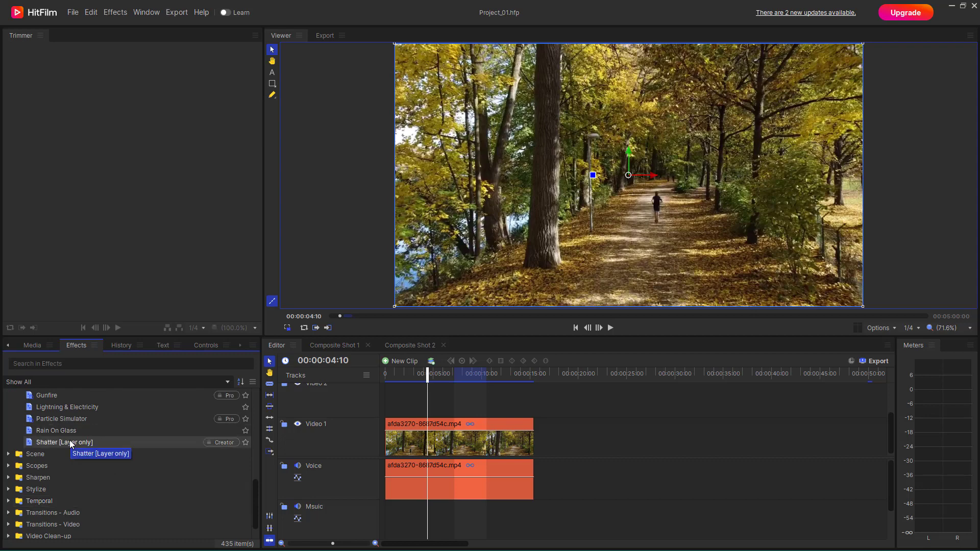
left_click_drag(372, 470, 431, 470)
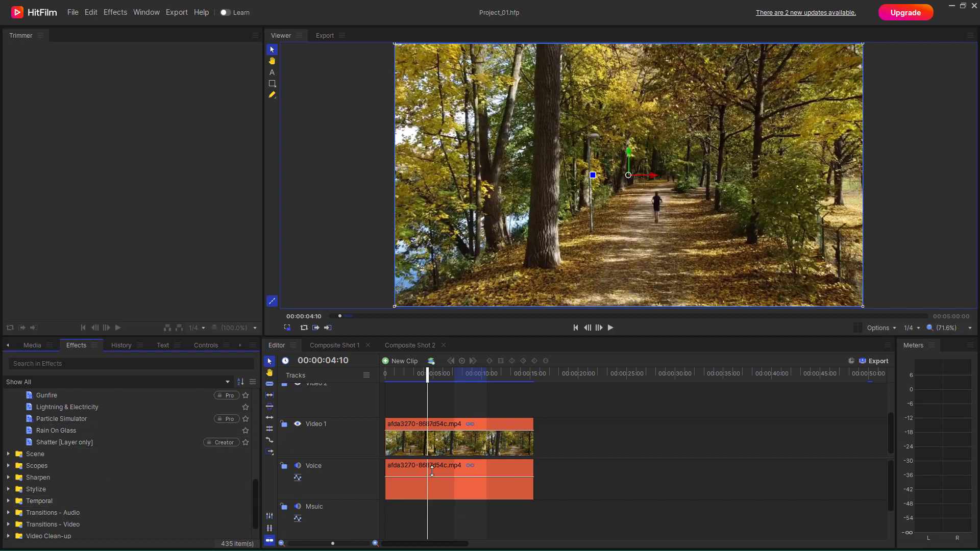
- Make a composite shot from the Video 1 clip, taking its properties from the selected clip and leaving masks and effects here
right_click(438, 440)
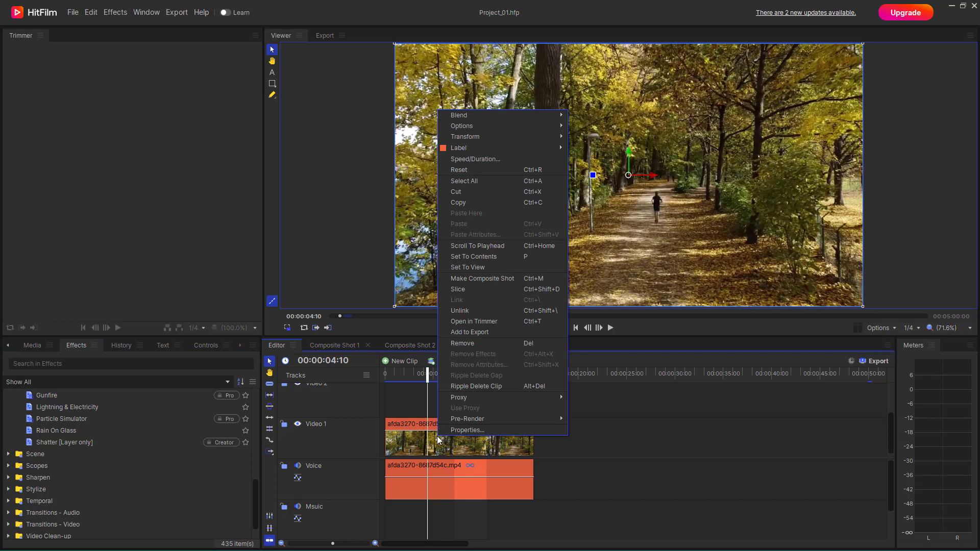
left_click(477, 280)
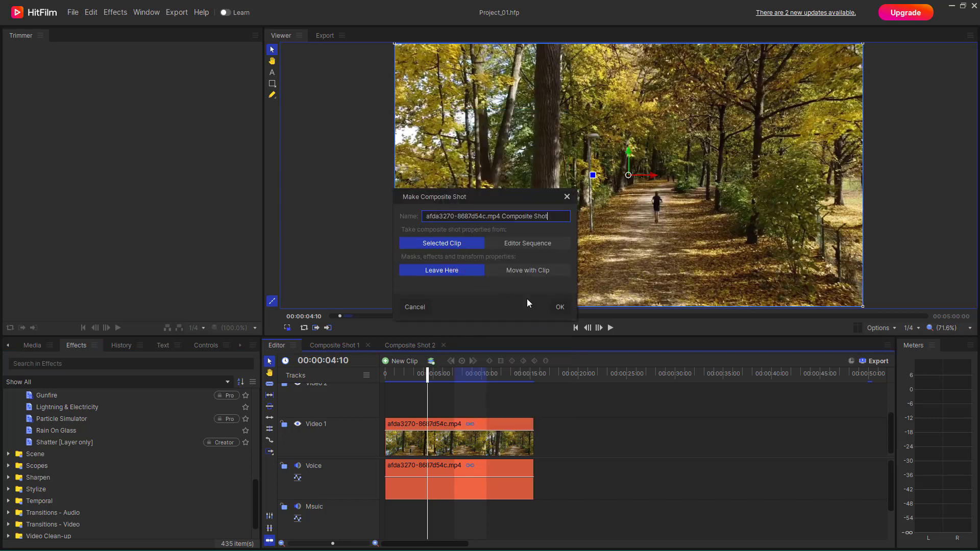
left_click(561, 307)
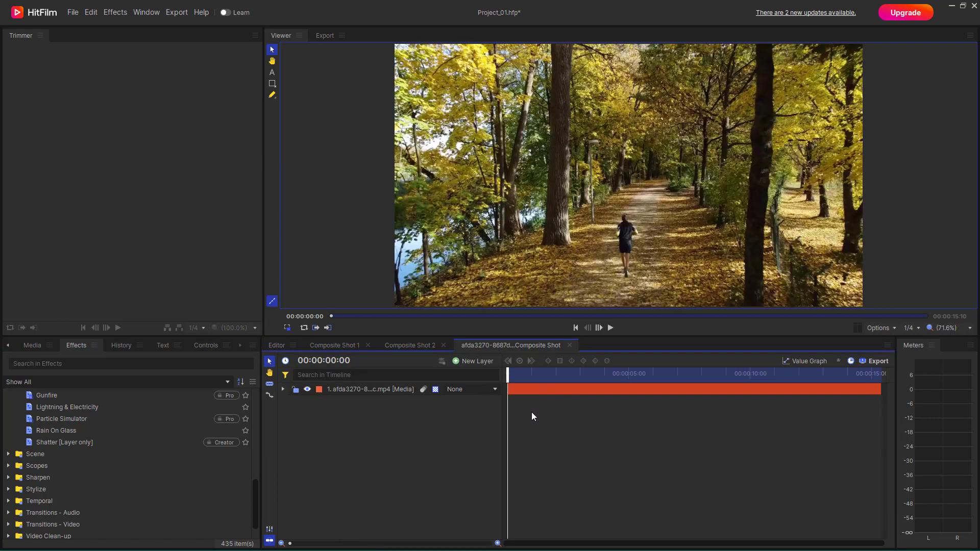
- Apply the Shatter effect to the forest video layer and move the playhead to 00:00:00:06
left_click(31, 444)
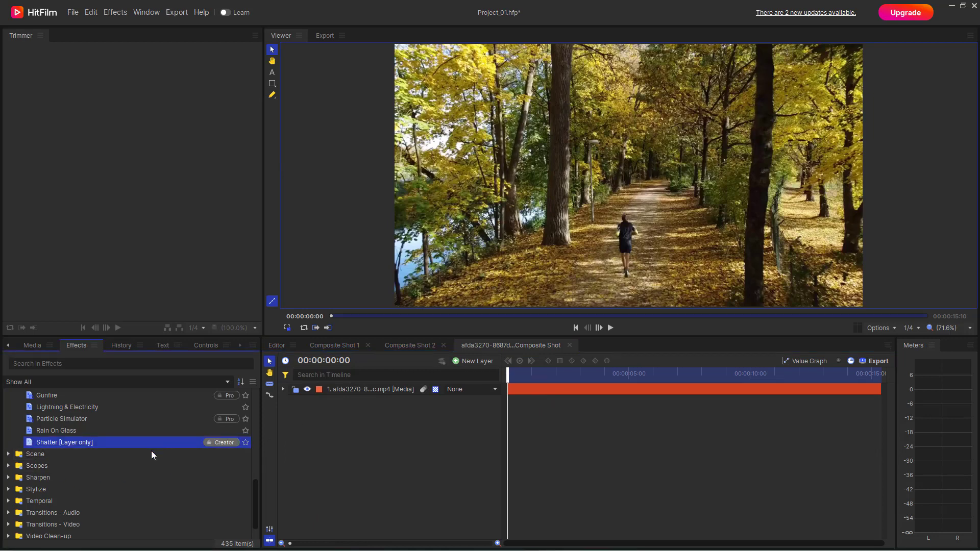
left_click_drag(347, 386, 347, 386)
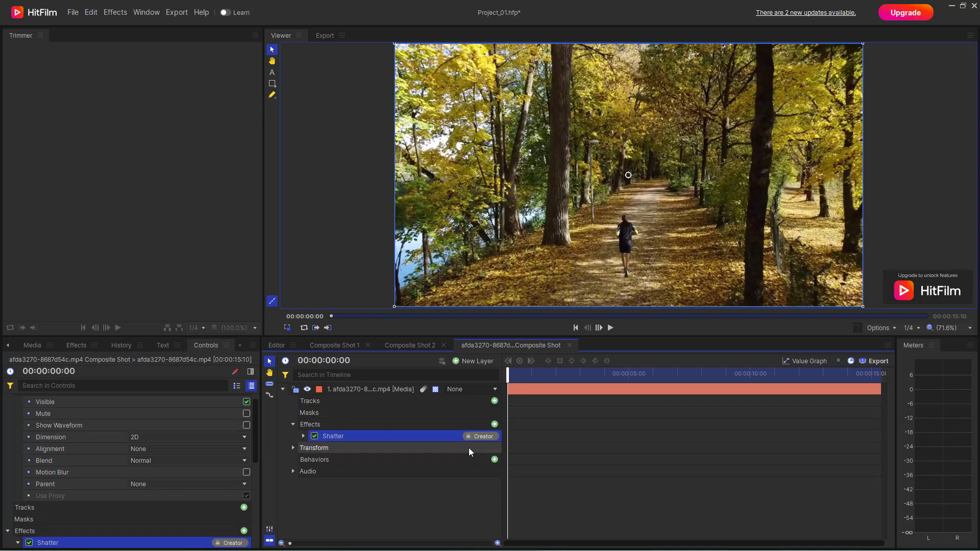
mouse_move(512, 376)
left_mouse_down()
mouse_move(549, 376)
mouse_move(511, 376)
mouse_move(524, 376)
mouse_move(508, 379)
mouse_move(516, 388)
left_mouse_up()
- Set Shatter's position to 4.5, 2.0 and its depth to 42.0
mouse_move(630, 176)
left_mouse_down()
mouse_move(620, 178)
mouse_move(641, 181)
mouse_move(627, 174)
left_mouse_up()
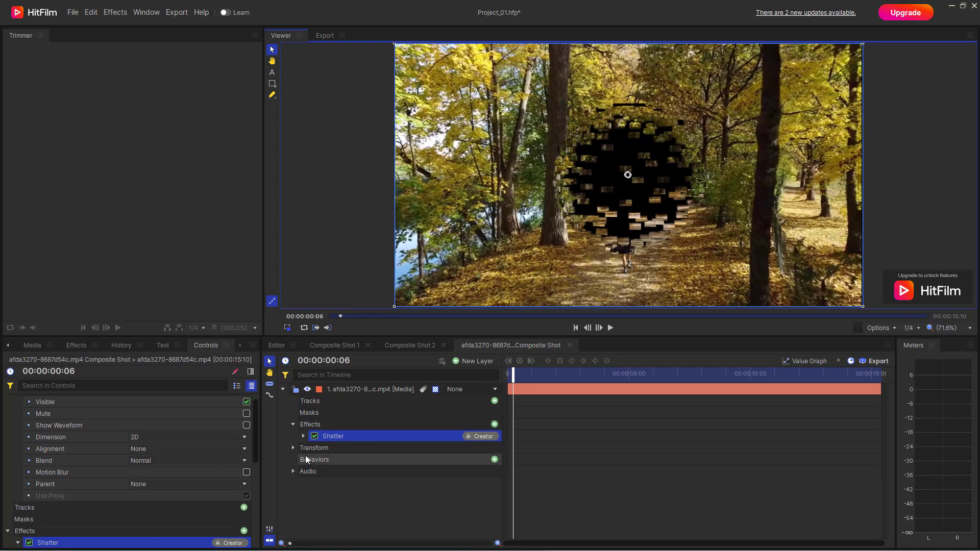
left_click(304, 436)
left_click(313, 447)
left_click(357, 471)
mouse_move(627, 175)
left_mouse_down()
mouse_move(699, 174)
mouse_move(631, 174)
left_mouse_up()
left_click_drag(484, 474, 512, 483)
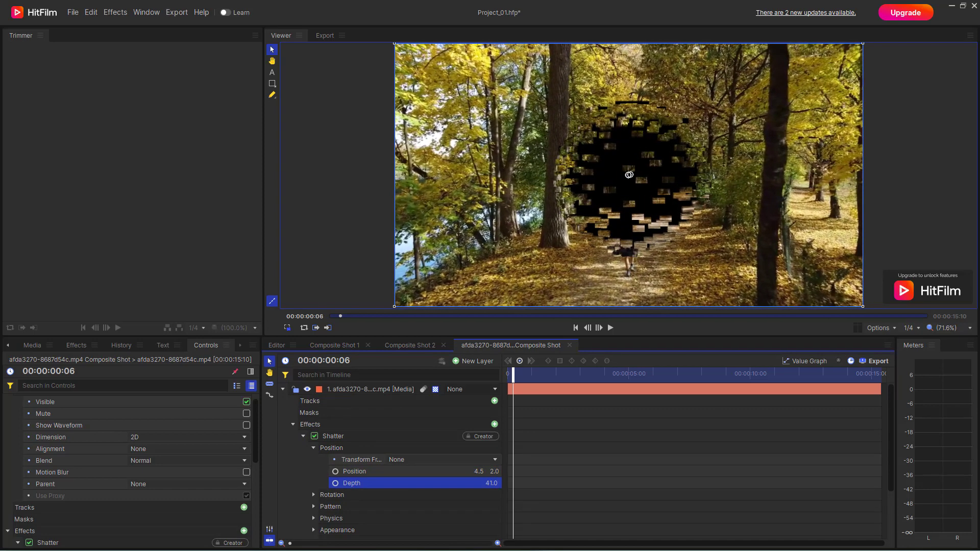
left_click(480, 460)
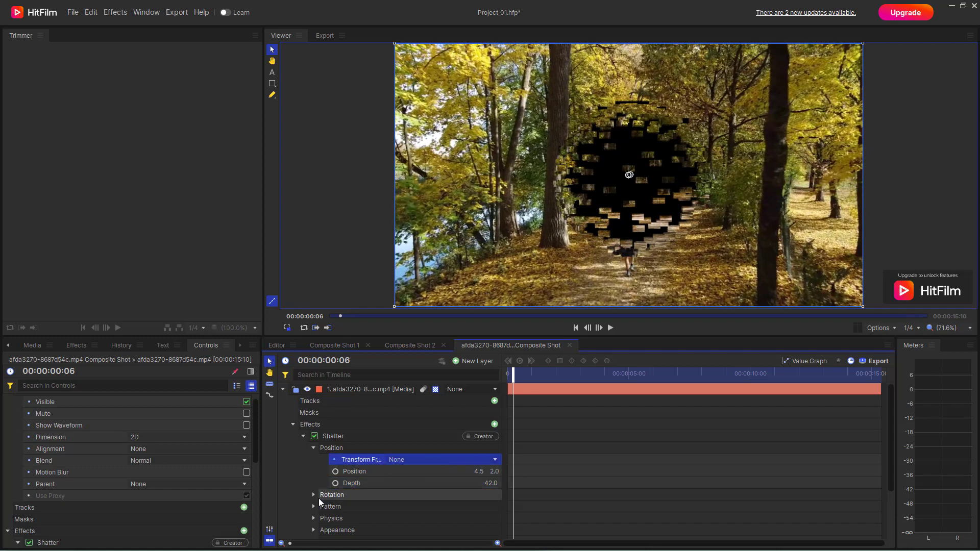
- Set Shatter's X rotation to 52 and its Y rotation to -6
scroll(320, 495, "down", 2)
left_click(312, 429)
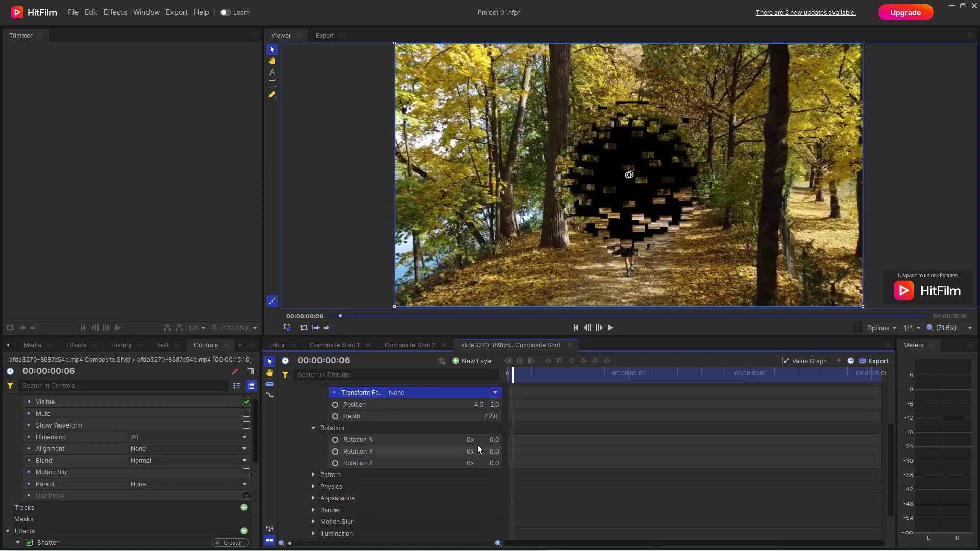
mouse_move(493, 439)
left_mouse_down()
mouse_move(562, 439)
mouse_move(488, 451)
left_mouse_up()
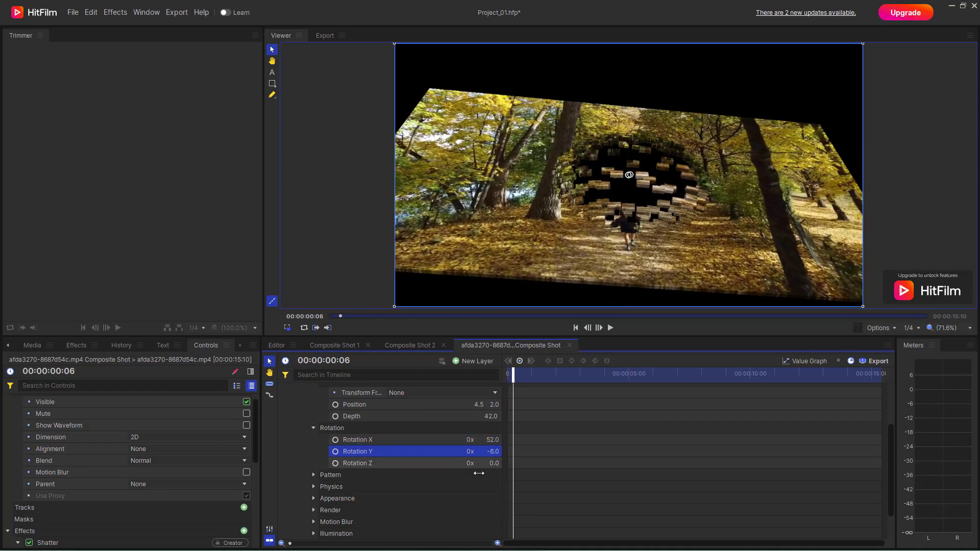
- Try the Custom shatter pattern, lower the extrusion to 0, and choose Hex as the pattern type
left_click(314, 476)
left_click(460, 498)
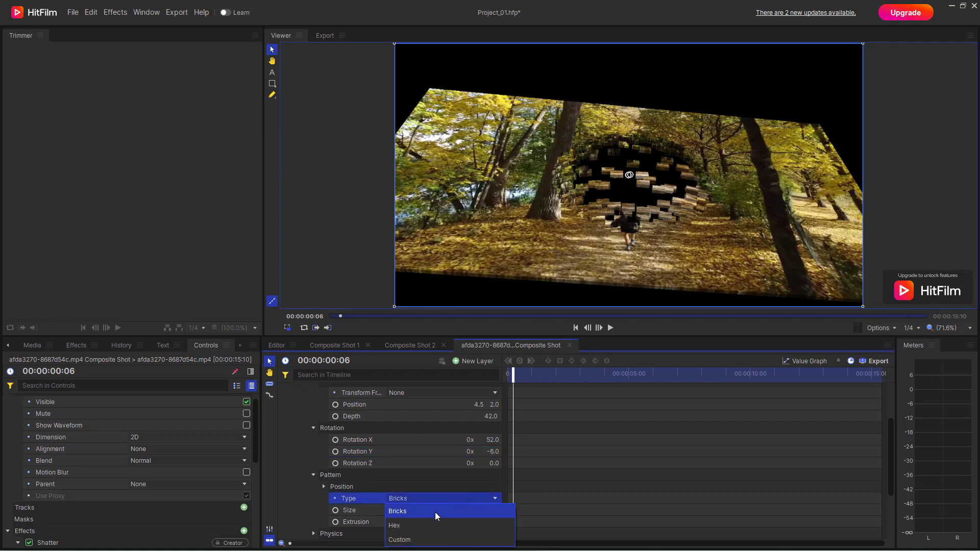
left_click(424, 526)
left_click(414, 501)
left_click(407, 537)
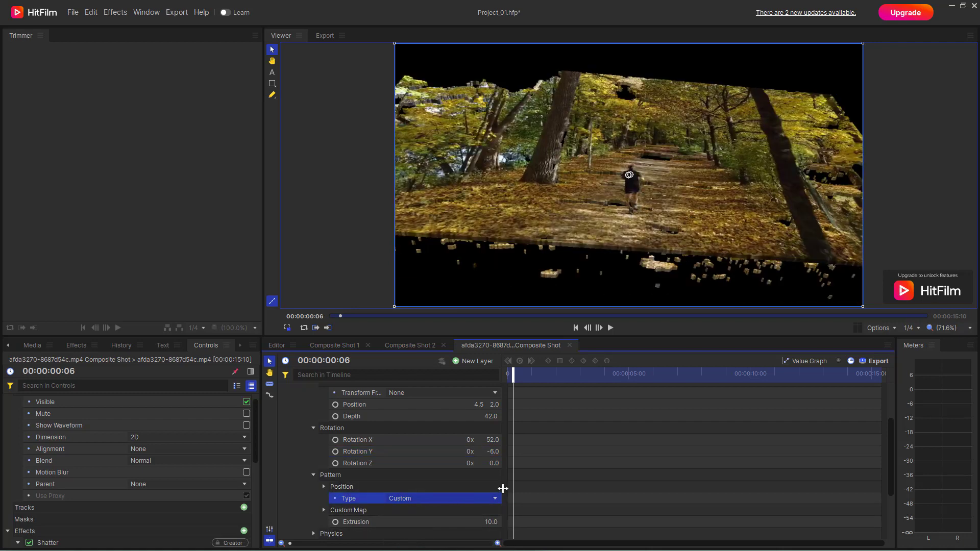
mouse_move(491, 522)
left_mouse_down()
mouse_move(518, 522)
mouse_move(480, 522)
left_mouse_up()
left_click(494, 498)
left_click(445, 522)
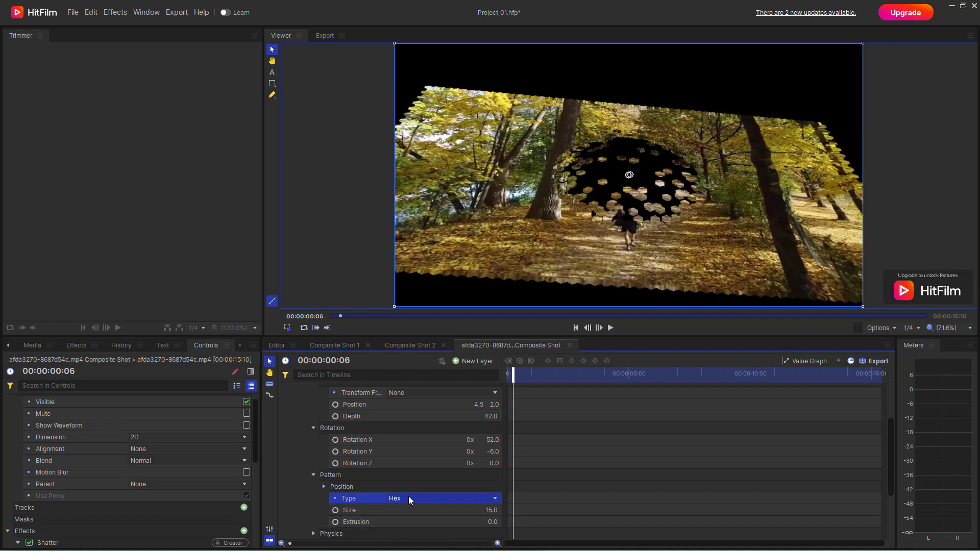
- Set Shatter's Y rotation to -12 and reduce its X rotation
left_click_drag(493, 451, 476, 440)
scroll(365, 505, "down", 3)
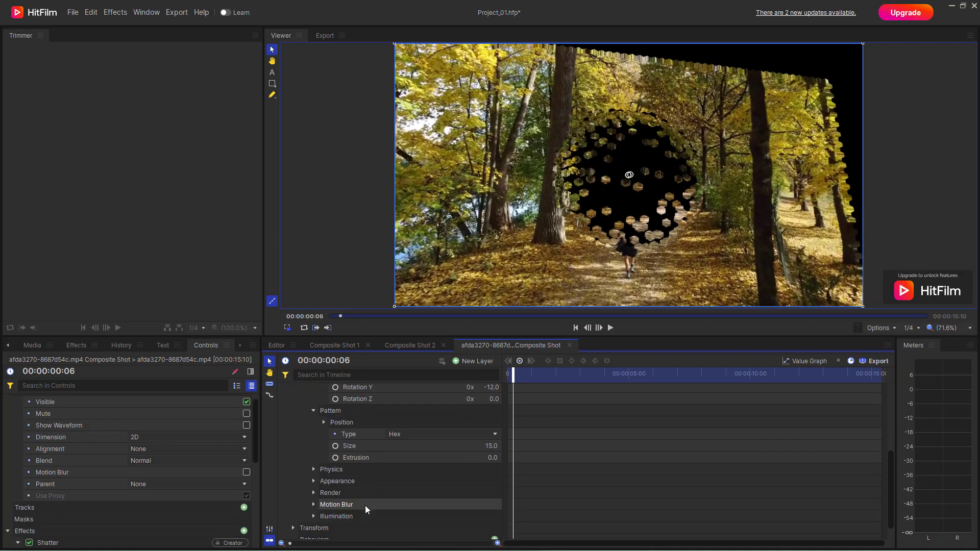
- Set the radius of Shatter's physics forces to 471 and their strength to 787
left_click(313, 469)
scroll(367, 470, "down", 3)
left_click(329, 416)
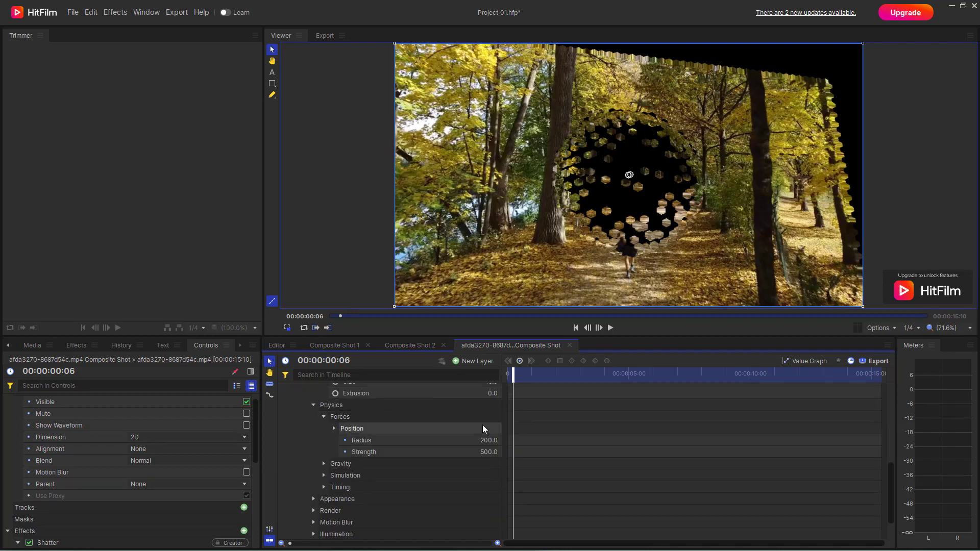
left_click_drag(481, 440, 630, 440)
left_click_drag(511, 440, 516, 498)
- Set Shatter's gravity to strength 1019, XY direction 147, Z direction 55 and floor distance 483
left_click(324, 464)
left_click_drag(490, 510, 515, 510)
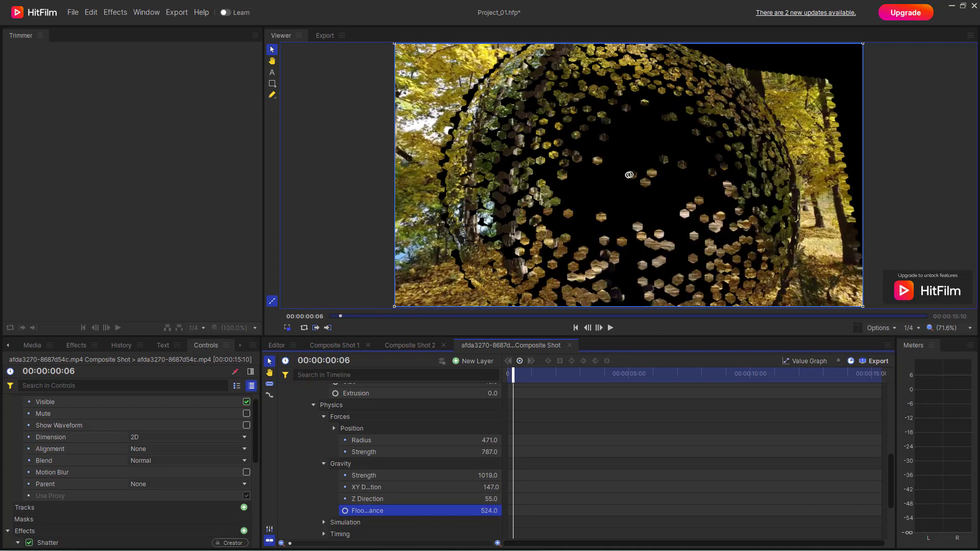
scroll(453, 486, "down", 3)
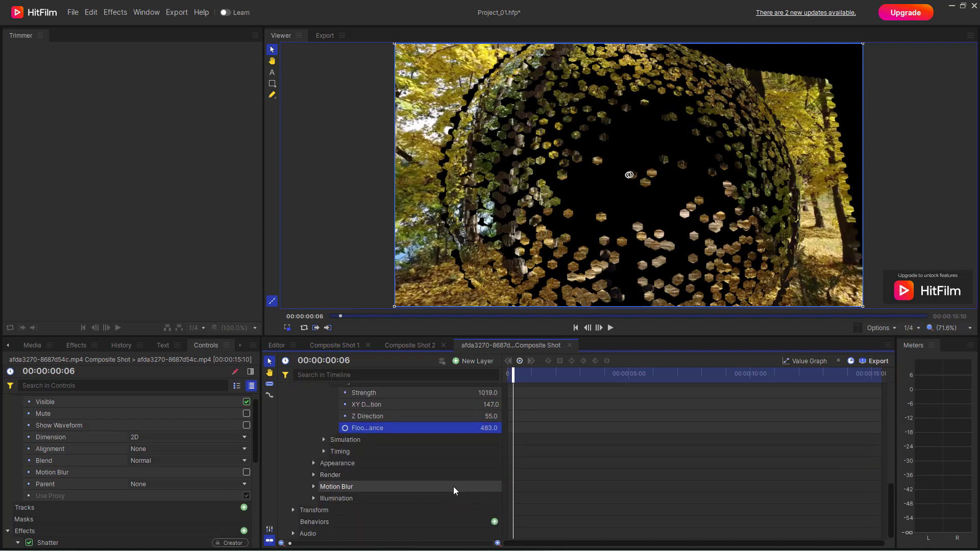
- Set Shatter's simulation viscosity to 45, rotation speed to 63 and randomness to 35
left_click(329, 440)
left_click(324, 440)
mouse_move(497, 453)
left_mouse_down()
mouse_move(540, 454)
mouse_move(515, 454)
left_mouse_up()
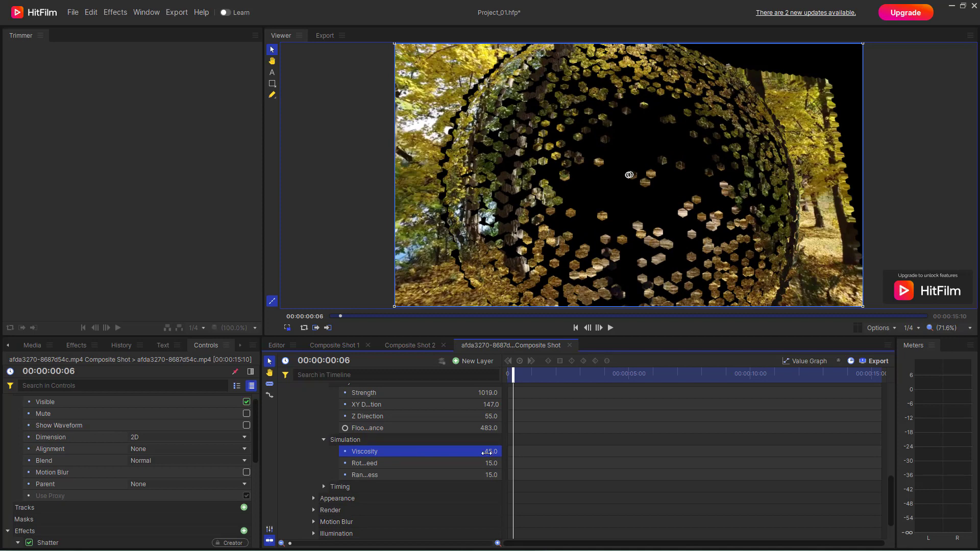
mouse_move(488, 460)
left_mouse_down()
mouse_move(518, 459)
mouse_move(501, 475)
mouse_move(513, 475)
mouse_move(495, 474)
left_mouse_up()
- Set the end time in Shatter's physics timing to 4.40 s
left_click(324, 487)
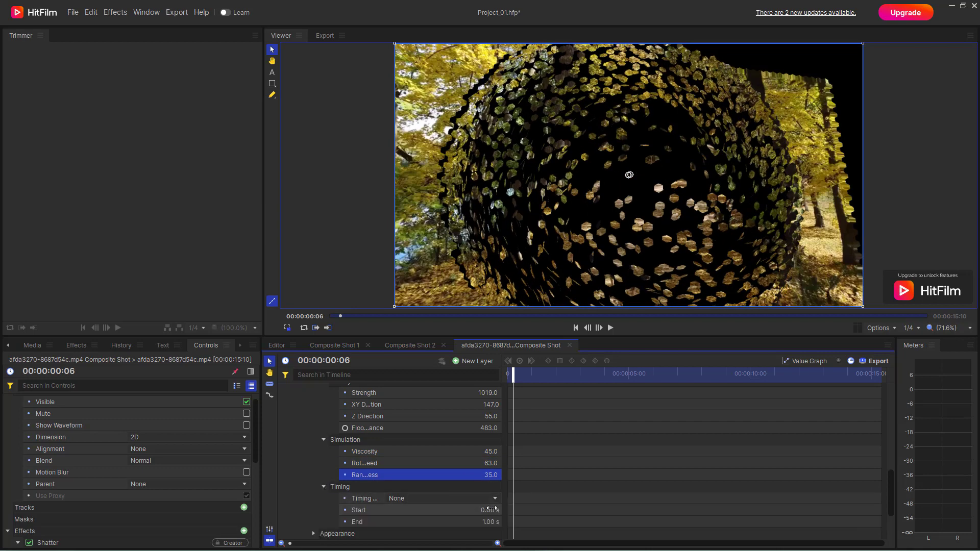
left_click_drag(490, 521, 497, 522)
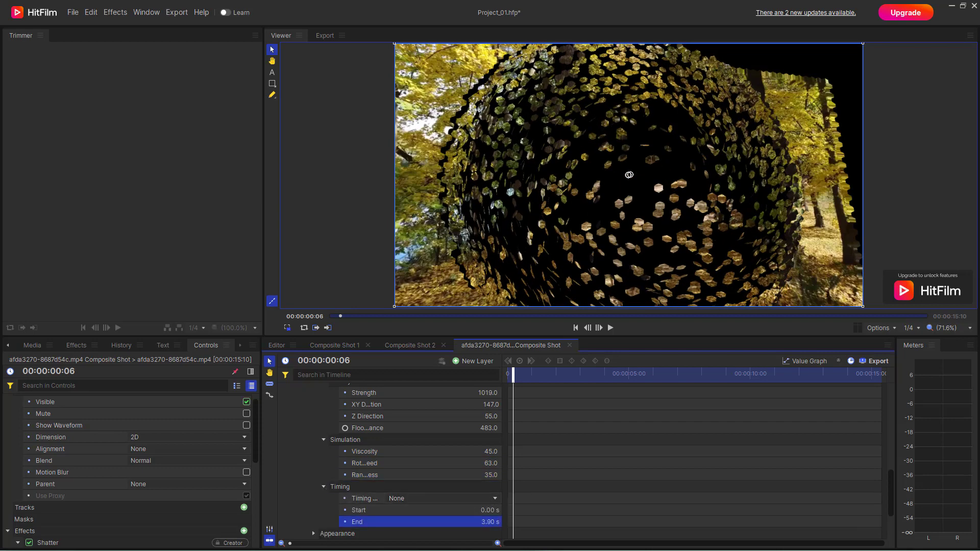
left_click_drag(569, 375, 513, 391)
- Set the front appearance of the shattered pieces to color RGB 142, 107, 59 with a color blend of 0.20
scroll(352, 465, "down", 1)
left_click(314, 503)
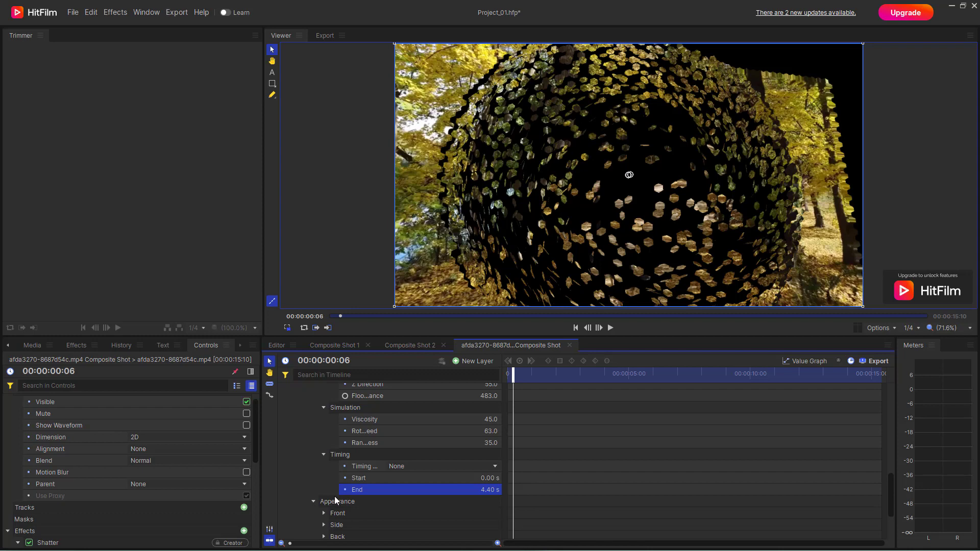
scroll(346, 490, "down", 2)
left_click(324, 438)
left_click(497, 475)
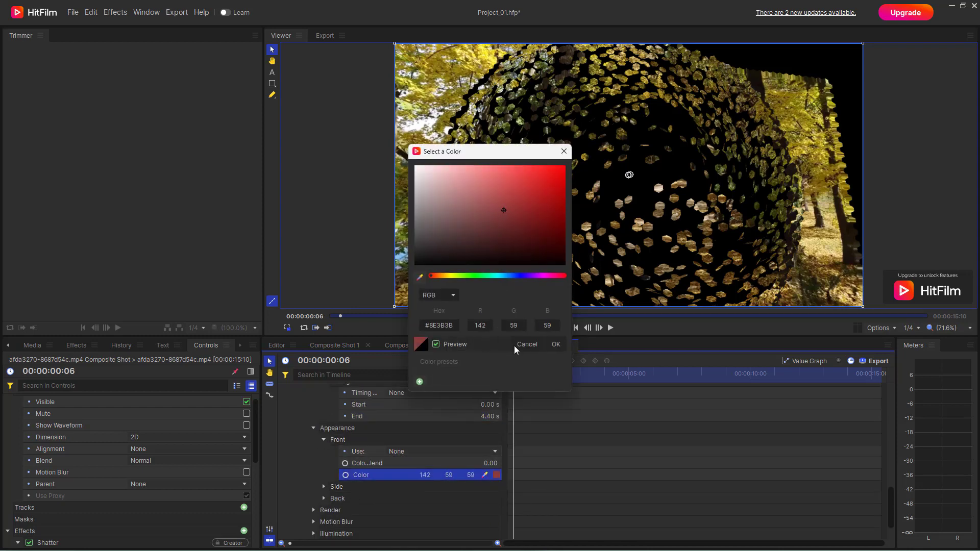
left_click(556, 345)
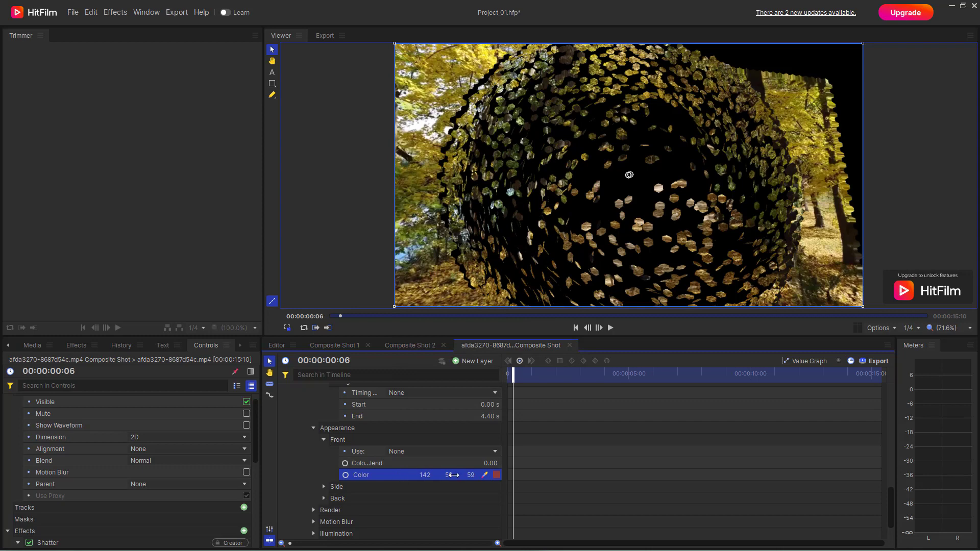
left_click(412, 454)
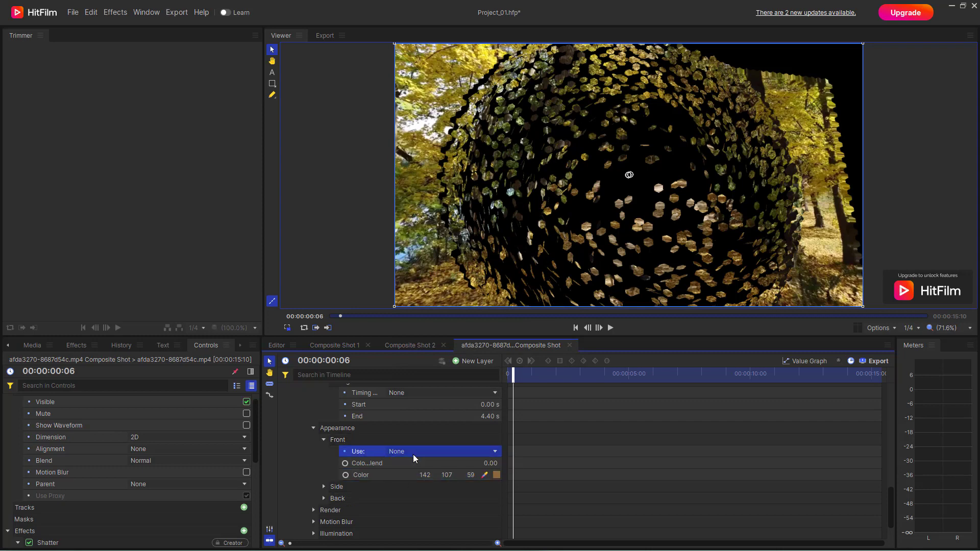
left_click(445, 463)
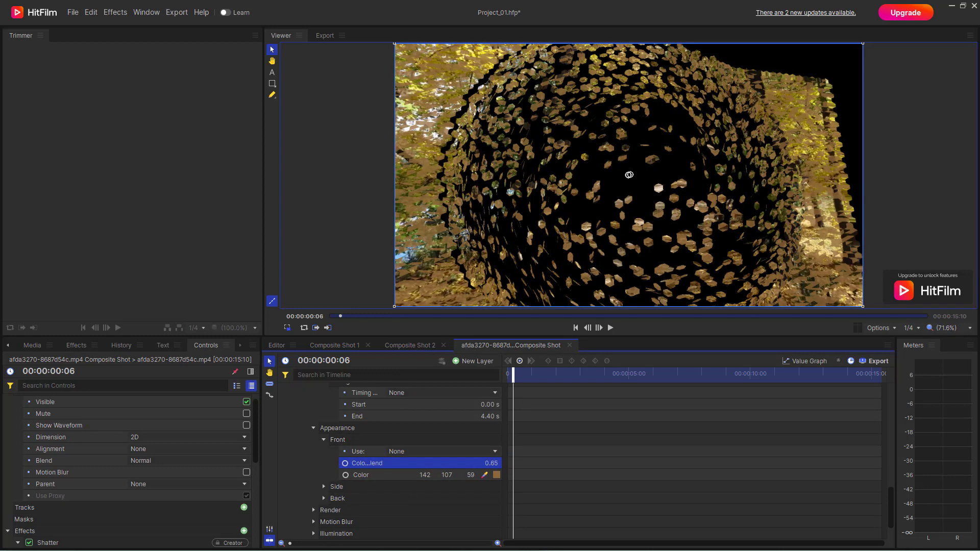
- Set the side appearance of the pieces to red, RGB 189, 36, 36, with a color blend of 1.00
left_click(341, 487)
scroll(342, 487, "down", 1)
left_click(459, 470)
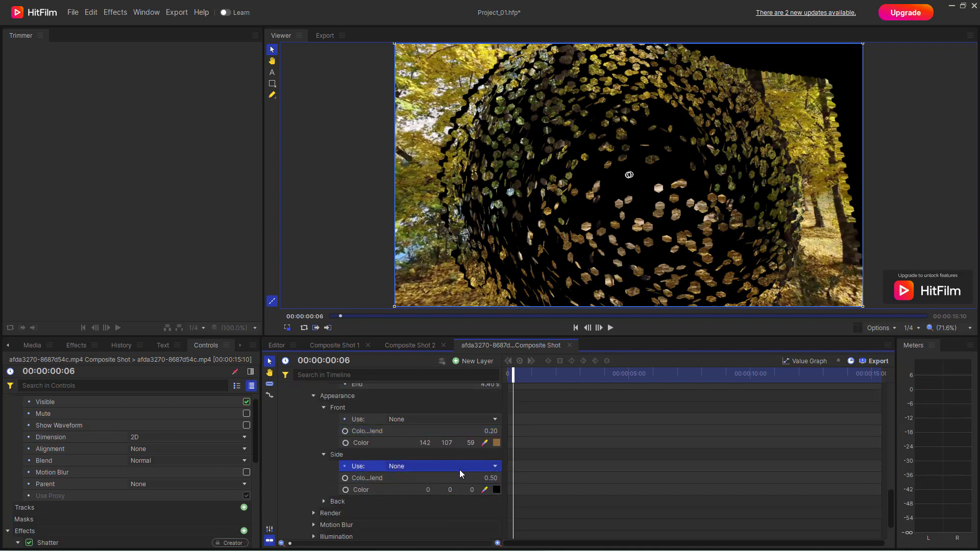
left_click(497, 489)
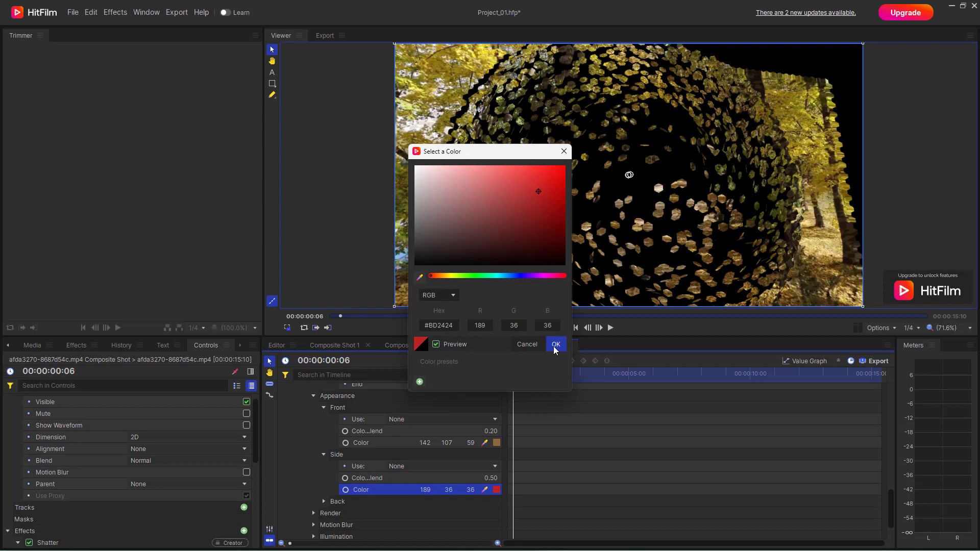
left_click(554, 345)
left_click_drag(493, 480, 518, 480)
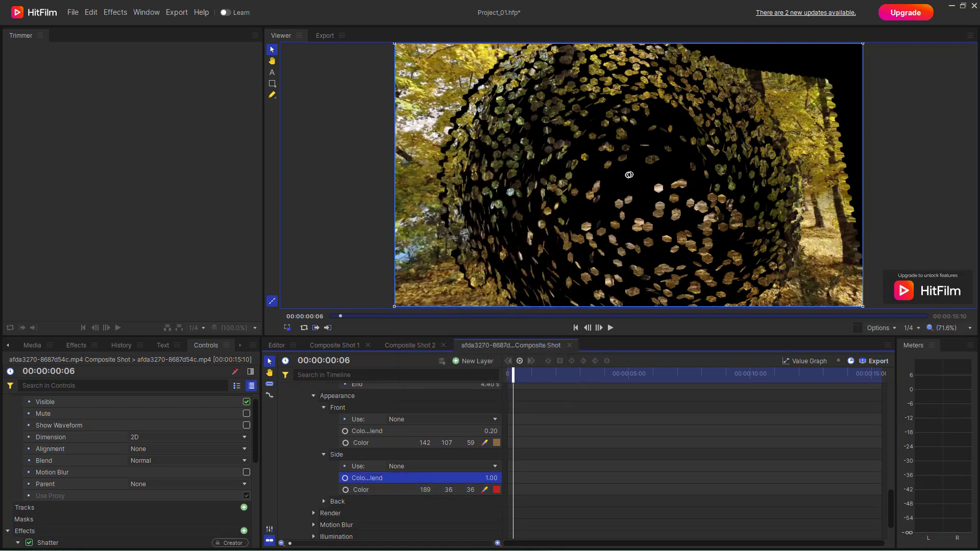
- Set the back appearance of the shattered pieces to green, RGB 55, 96, 62, with a color blend of 0.43
scroll(373, 476, "down", 2)
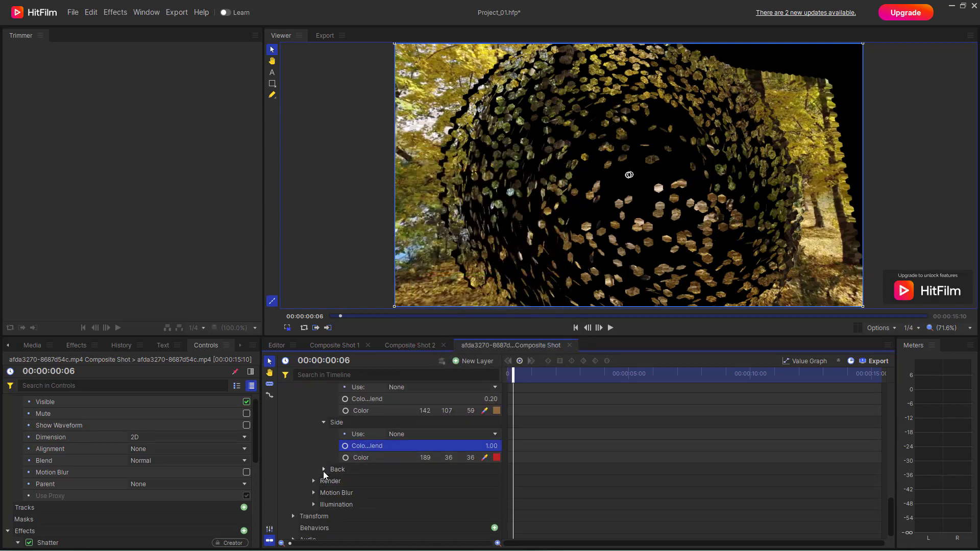
left_click(324, 469)
left_click(496, 505)
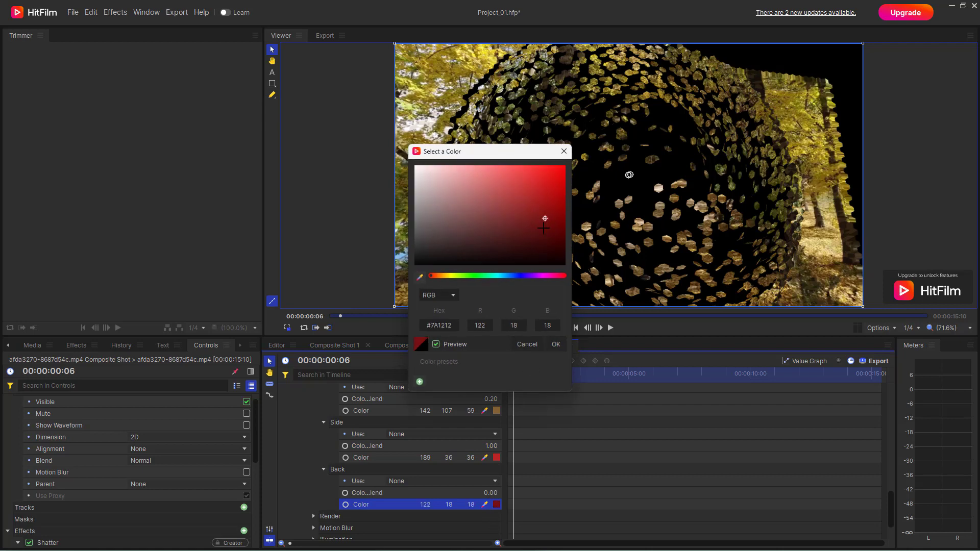
left_click(482, 276)
left_click(556, 344)
left_click_drag(490, 493, 514, 492)
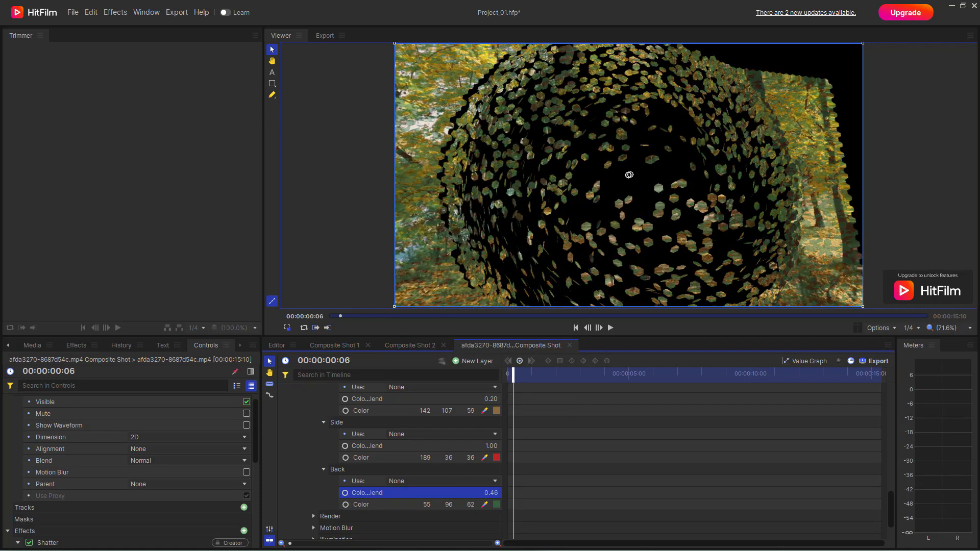
- Set Shatter's render view to Shattered so only the broken pieces are rendered
scroll(422, 484, "down", 2)
left_click(316, 473)
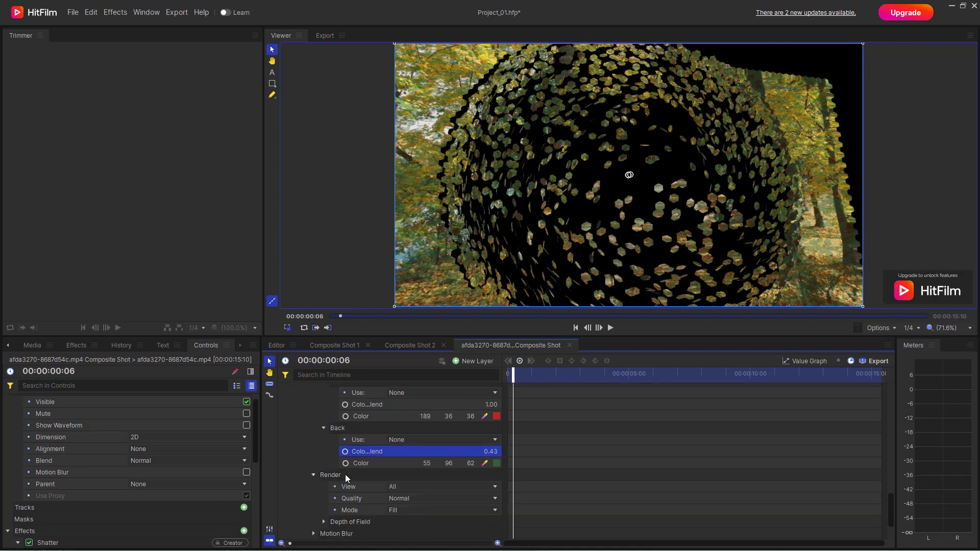
scroll(392, 455, "down", 2)
left_click(392, 440)
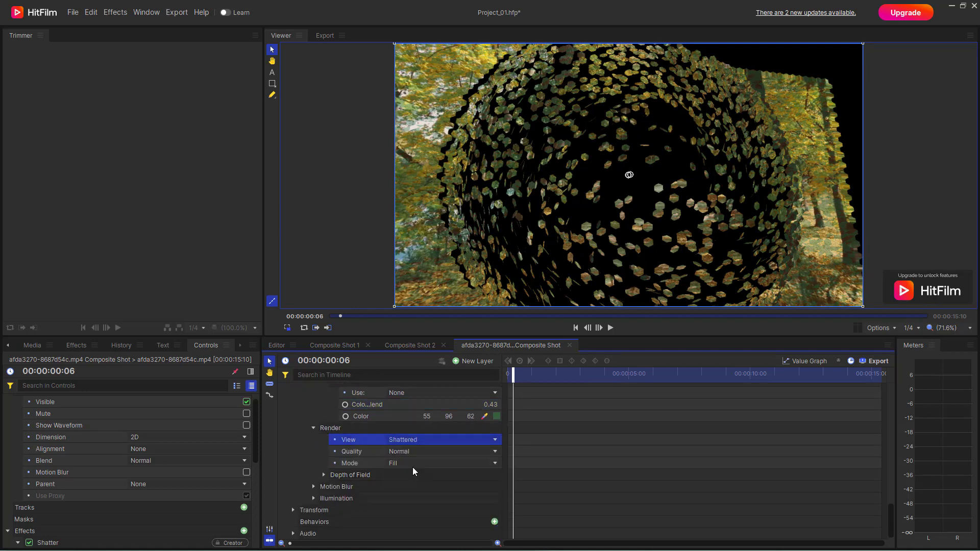
left_click(411, 465)
- Try the Unshattered render view and switch back to Shattered
left_click(392, 440)
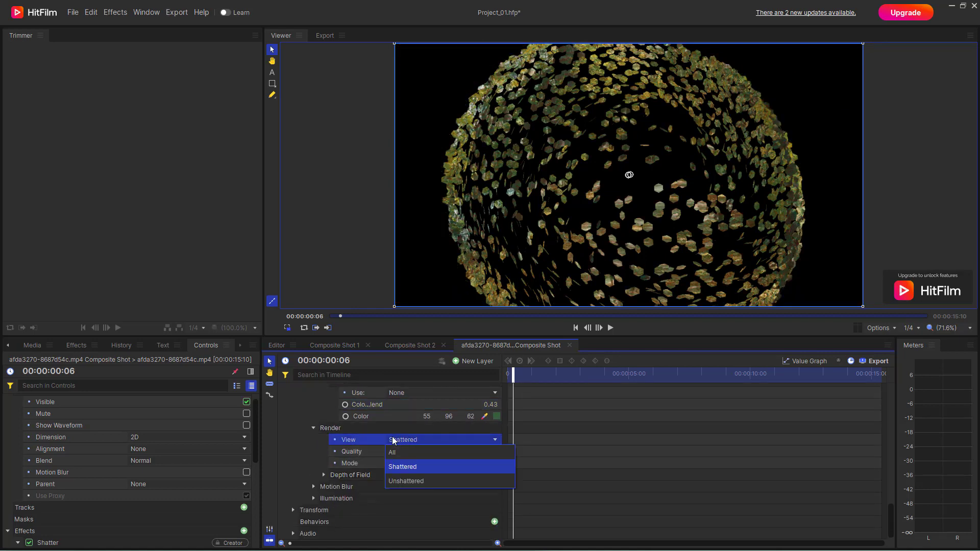
left_click(409, 477)
left_click(407, 441)
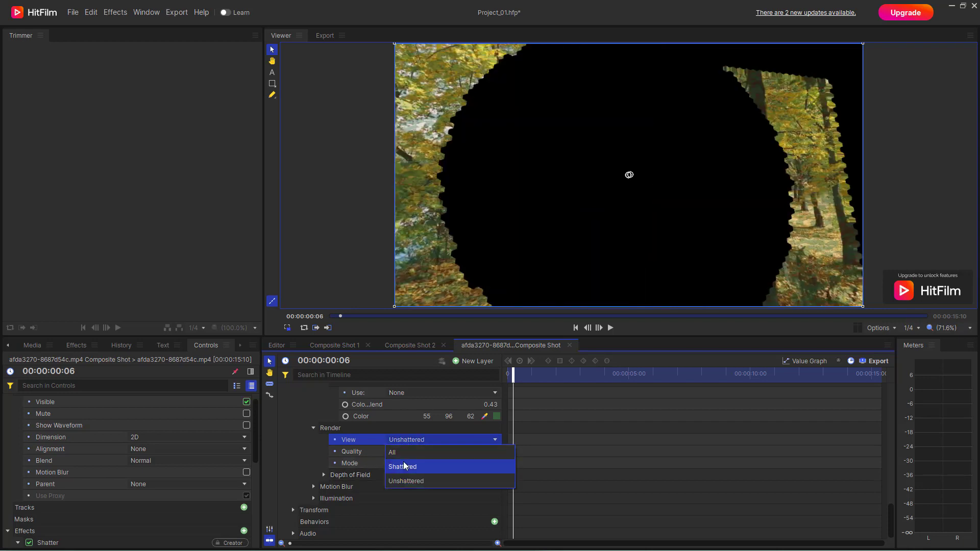
left_click(403, 464)
- Set Shatter's render quality to Multisampled, and try the Wireframe render mode before returning it to Fill
left_click(410, 452)
left_click(408, 479)
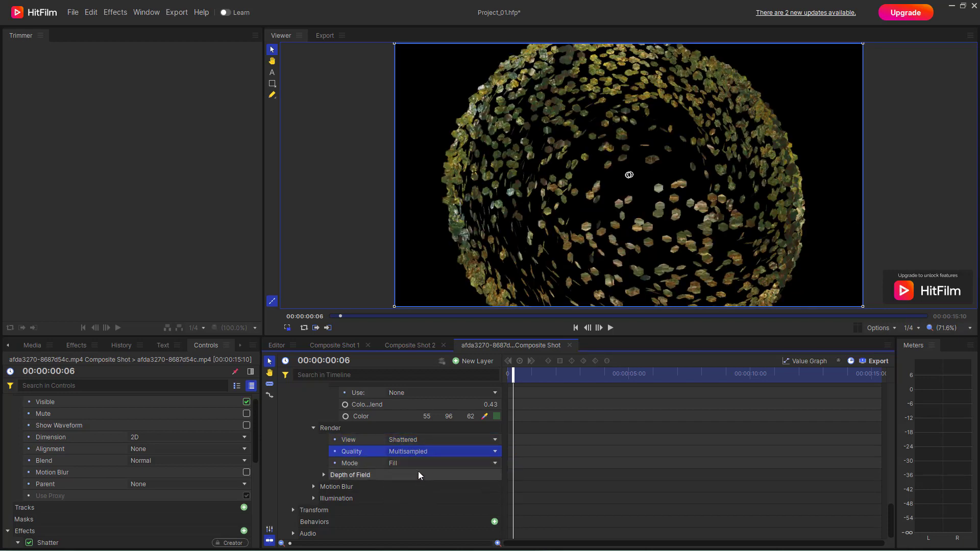
left_click(401, 463)
left_click(413, 491)
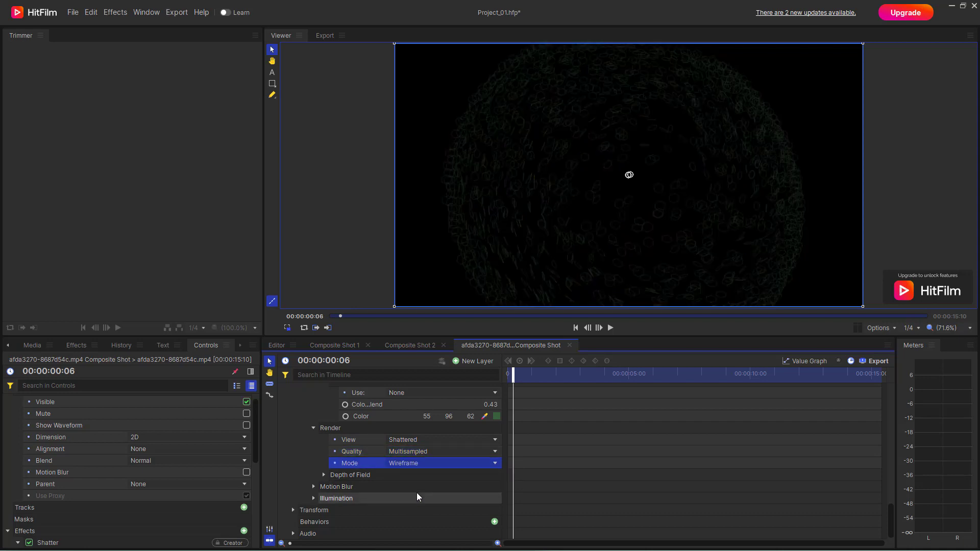
left_click(410, 465)
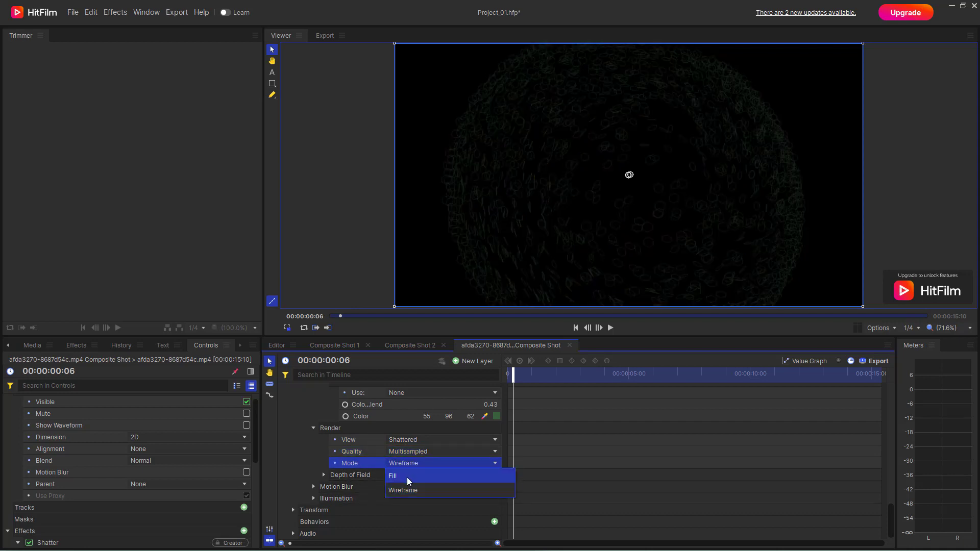
left_click(406, 477)
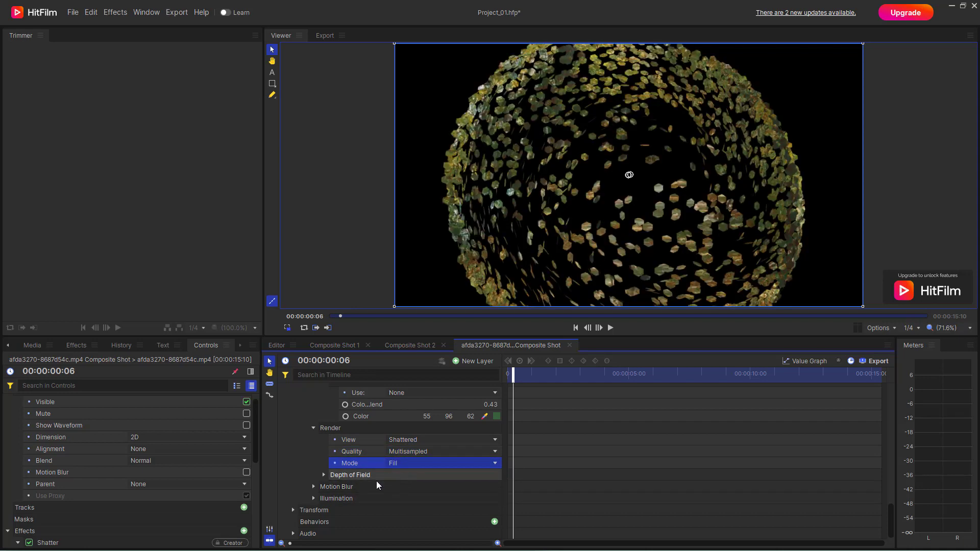
- Try depth of field on the shattered pieces and turn it off again
left_click(324, 476)
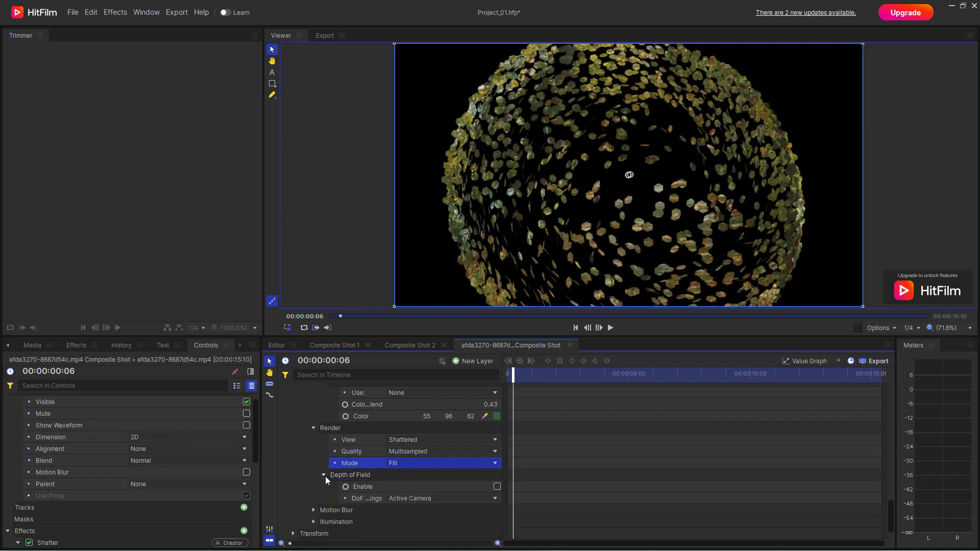
left_click(497, 487)
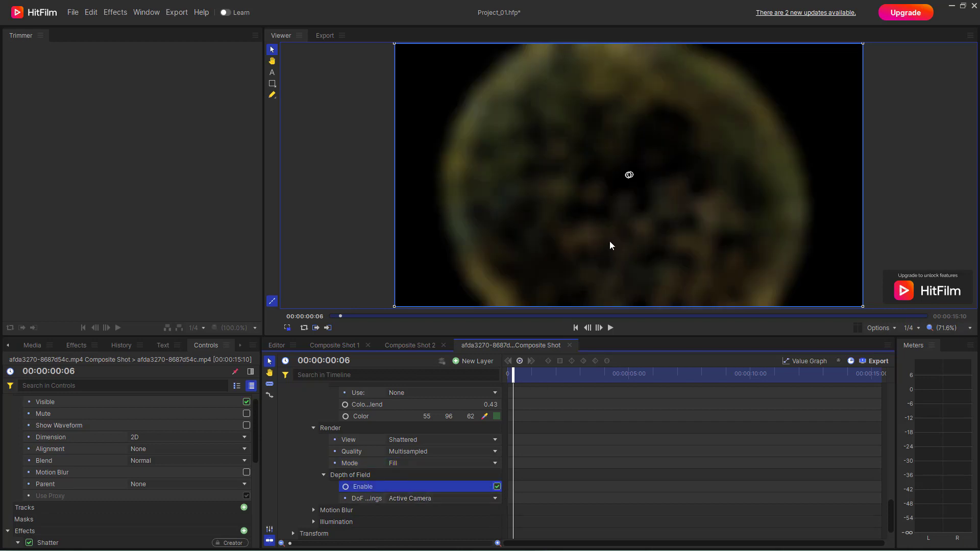
left_click(497, 487)
- Set Shatter's motion blur to Custom mode with a scale of 0.050 s, and preview the frame at 00:00:00:08
scroll(357, 480, "down", 1)
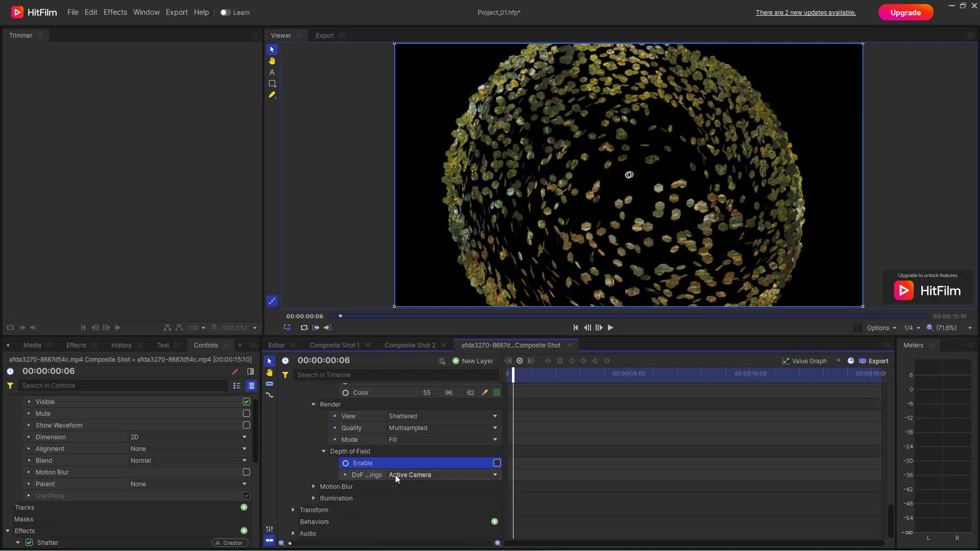
left_click(313, 486)
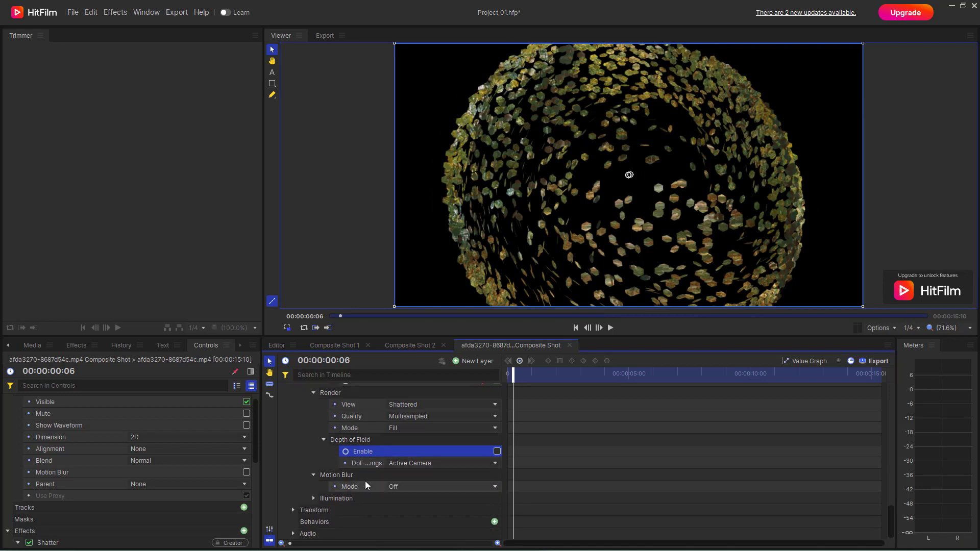
left_click(415, 490)
left_click(415, 527)
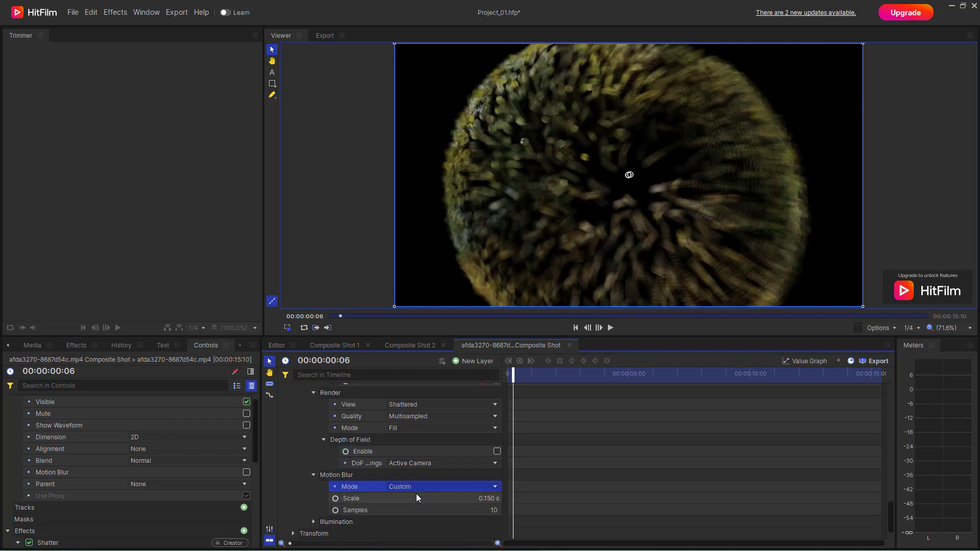
left_click_drag(488, 498, 462, 499)
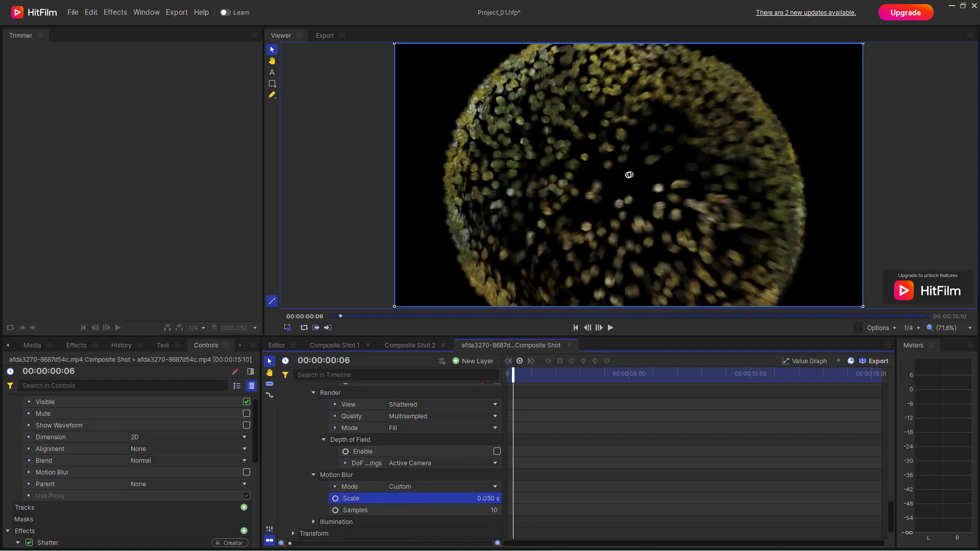
mouse_move(513, 378)
left_mouse_down()
mouse_move(524, 379)
mouse_move(515, 381)
left_mouse_up()
- Set Shatter's illumination type to Selected Lights after trying Comp Lights
left_click(313, 521)
scroll(371, 503, "down", 2)
left_click(410, 486)
left_click(409, 486)
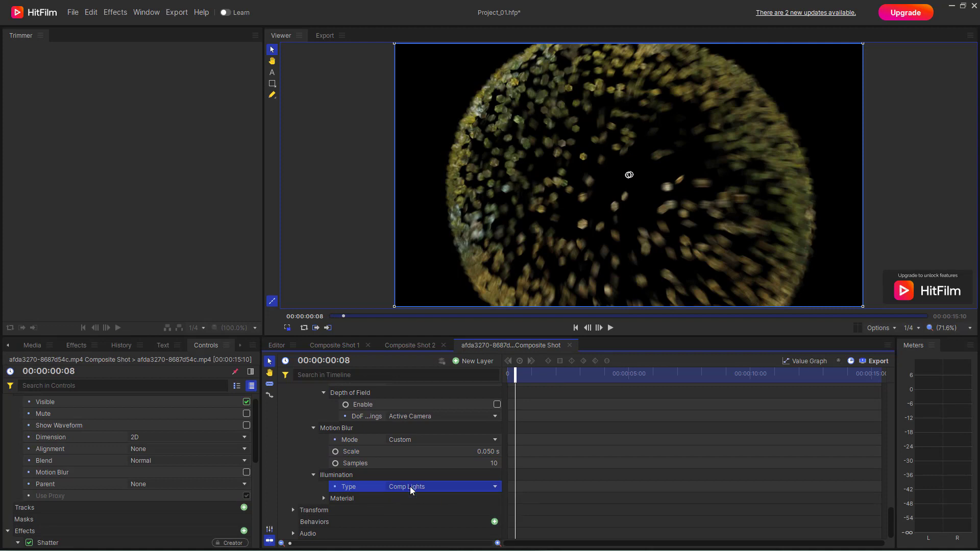
left_click(434, 487)
left_click(422, 513)
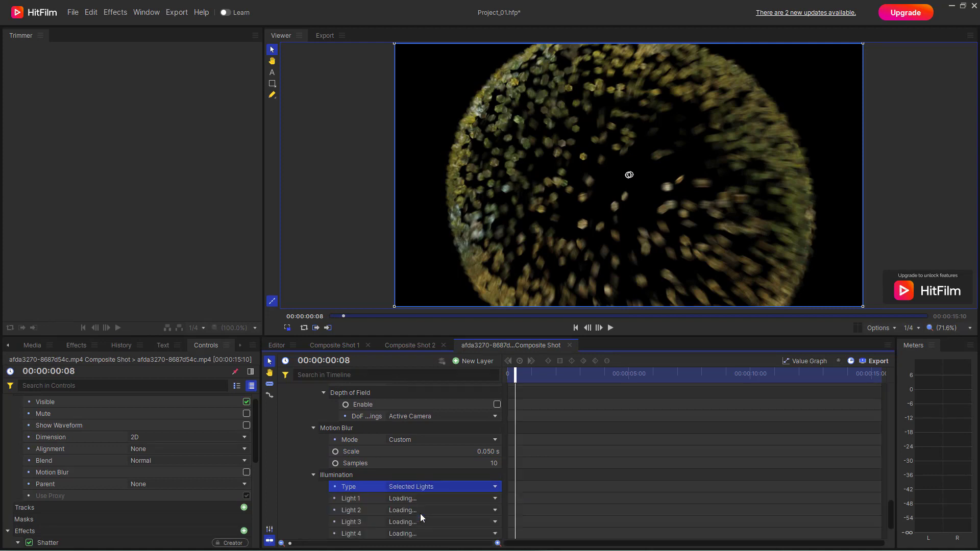
- Set the diffuse value of Shatter's illumination material to 86%
scroll(418, 498, "down", 2)
left_click(323, 497)
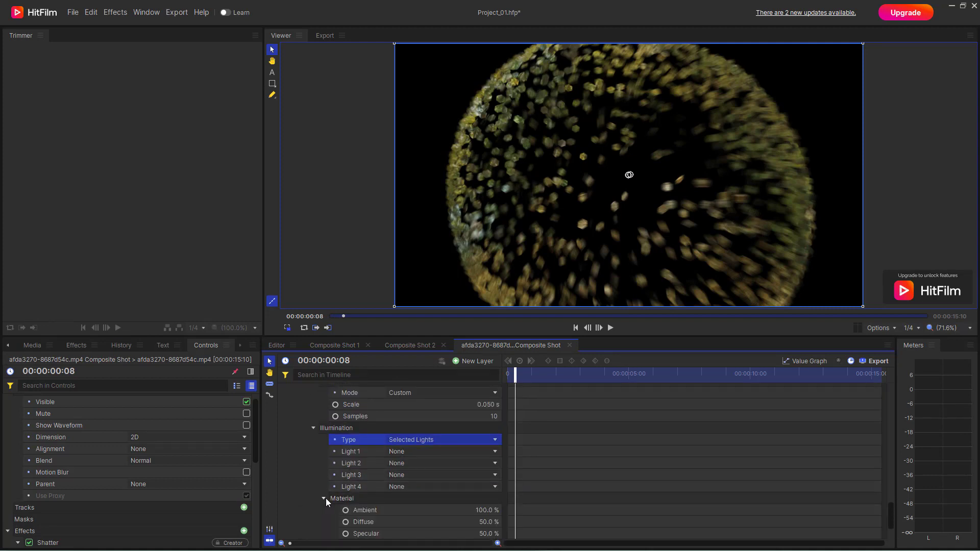
scroll(358, 499, "down", 2)
left_click_drag(491, 476, 509, 475)
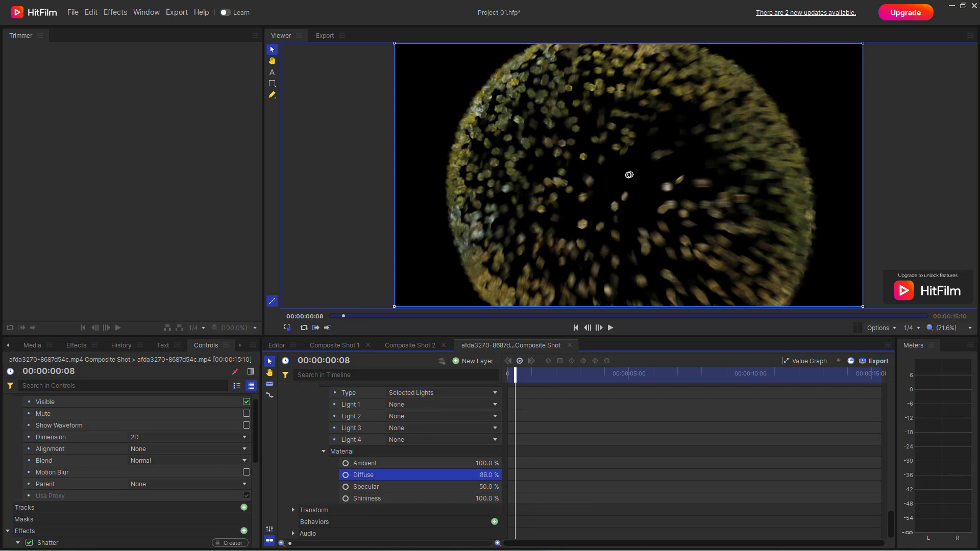
- Review the configured Shatter properties, from position and rotation through physics and appearance to render and motion blur
scroll(370, 484, "down", 10)
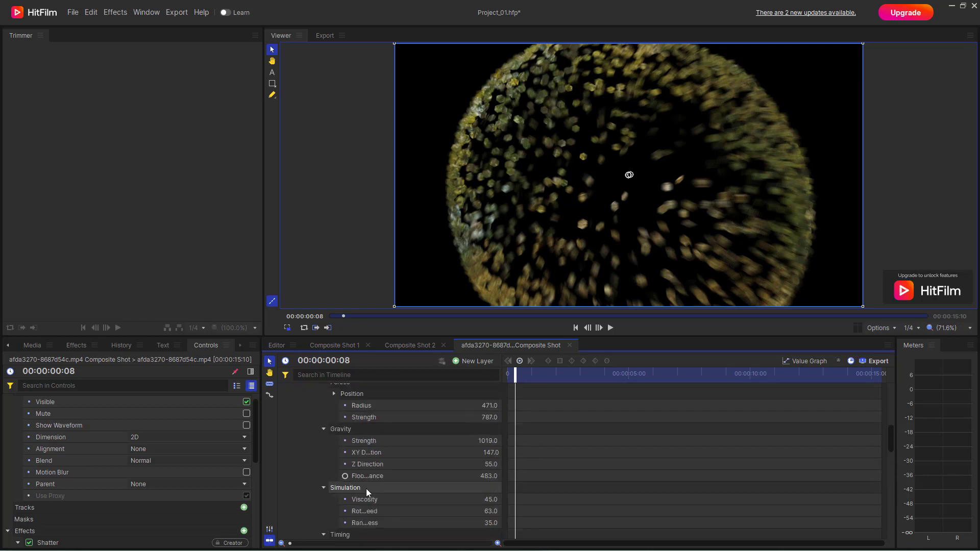
scroll(369, 478, "up", 4)
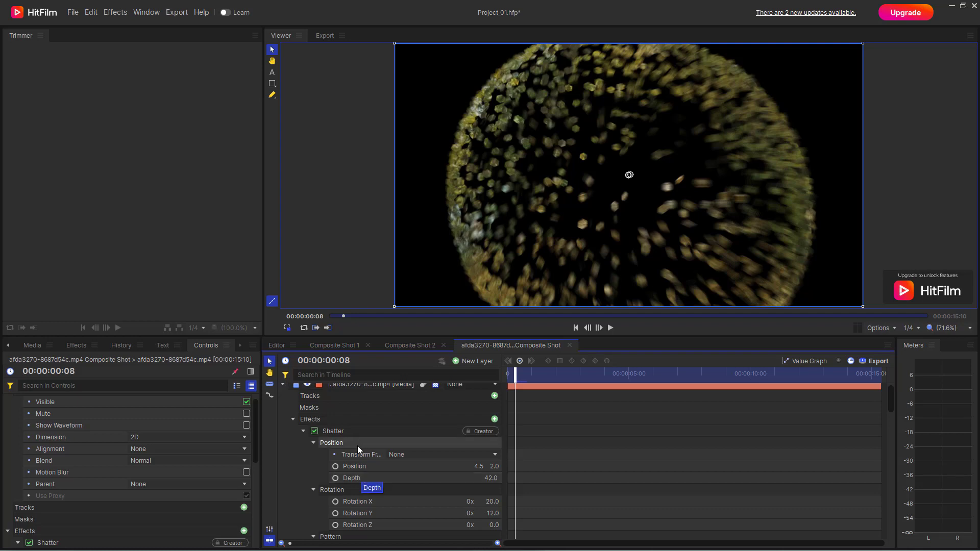
scroll(377, 467, "down", 5)
scroll(387, 470, "down", 5)
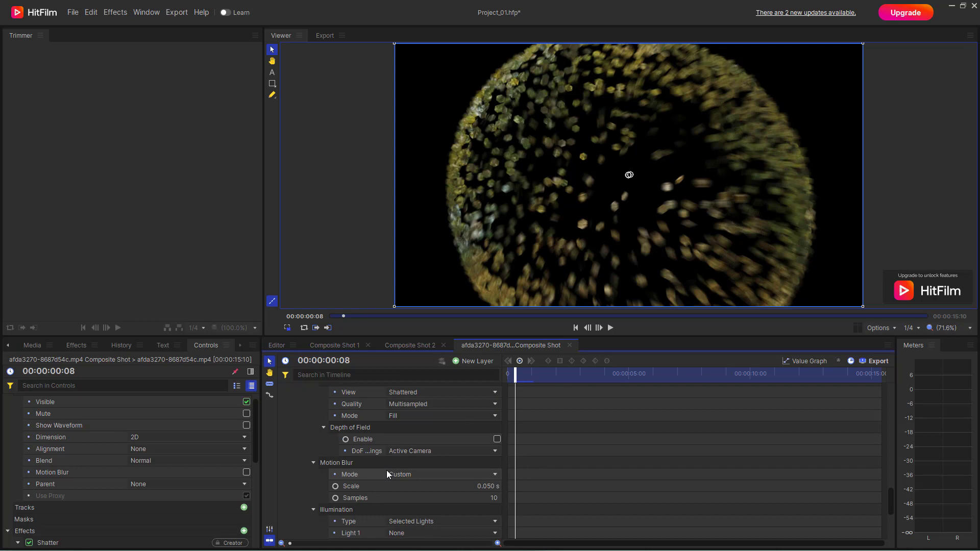
scroll(385, 469, "up", 4)
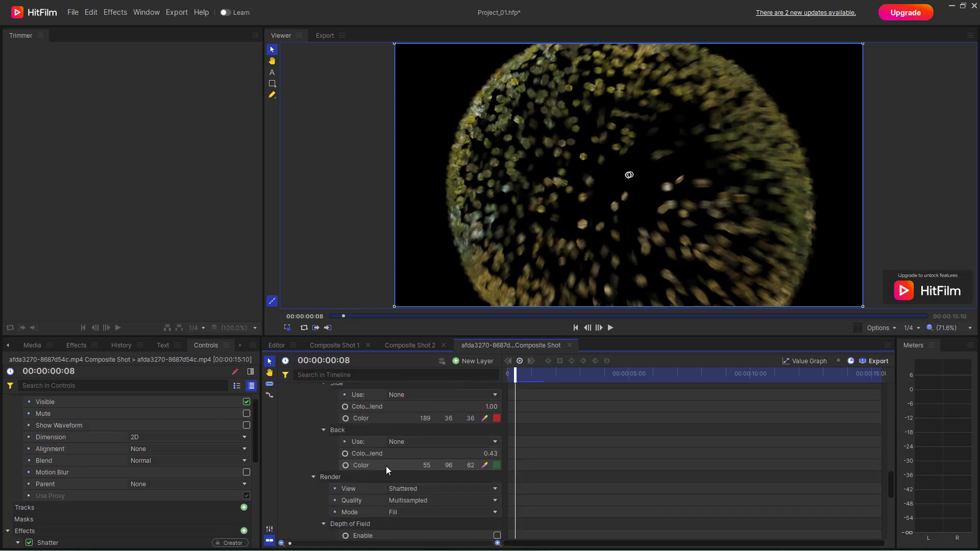